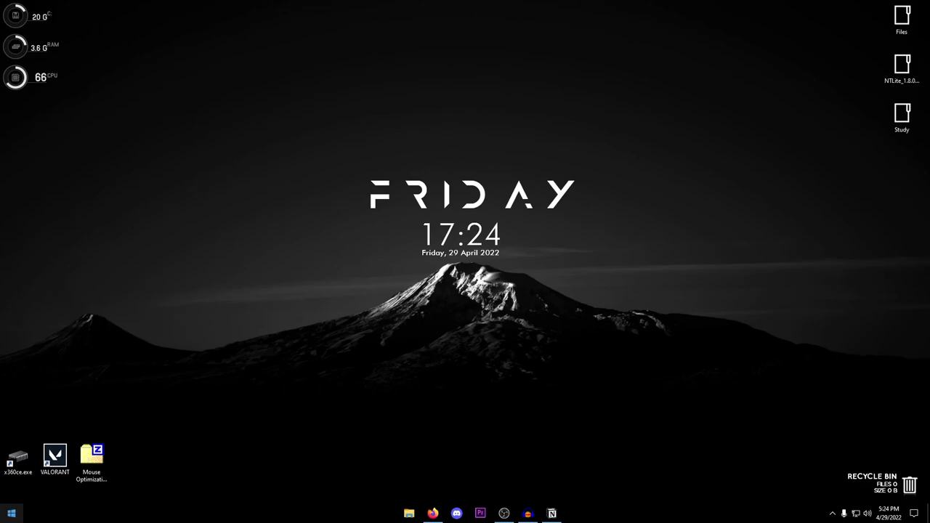
Step: Launch Redragon Gaming Mouse from Start, leave the lighting effect Off, and go to the DPI page
click(12, 513)
click(291, 303)
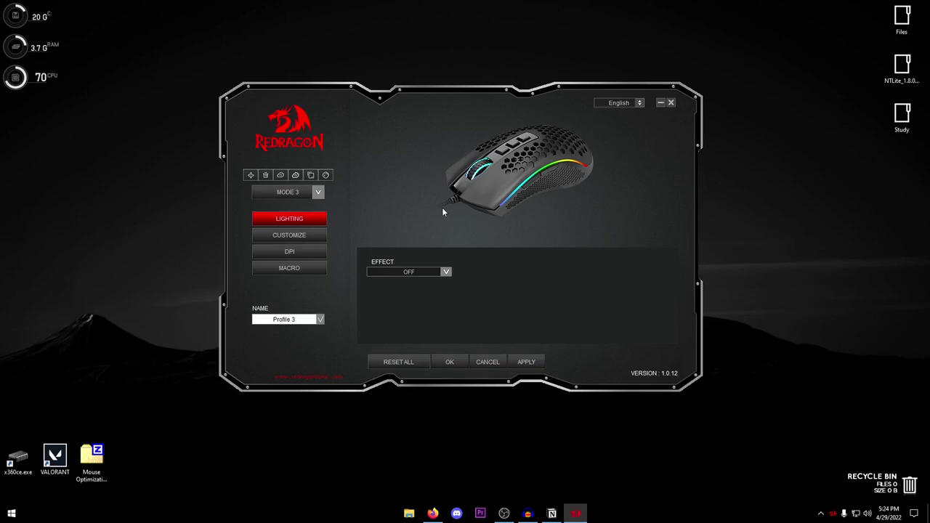
click(415, 271)
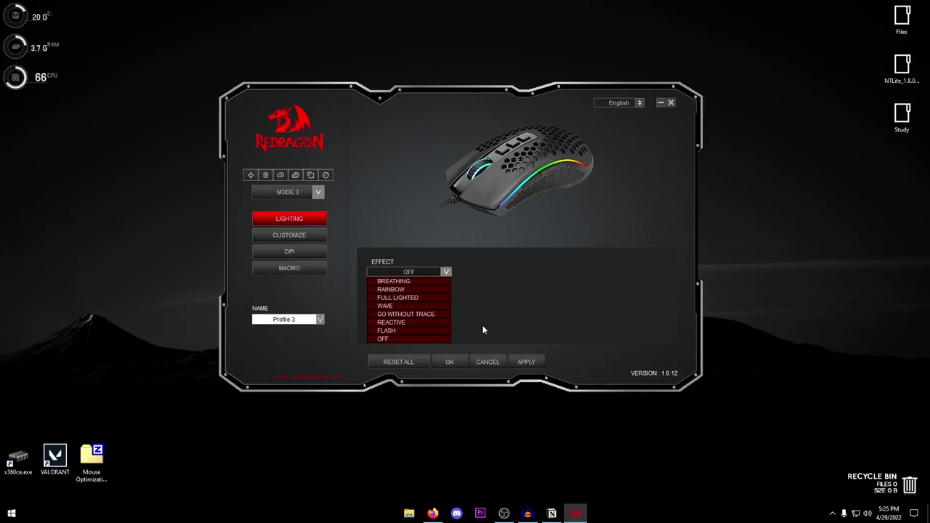
click(295, 251)
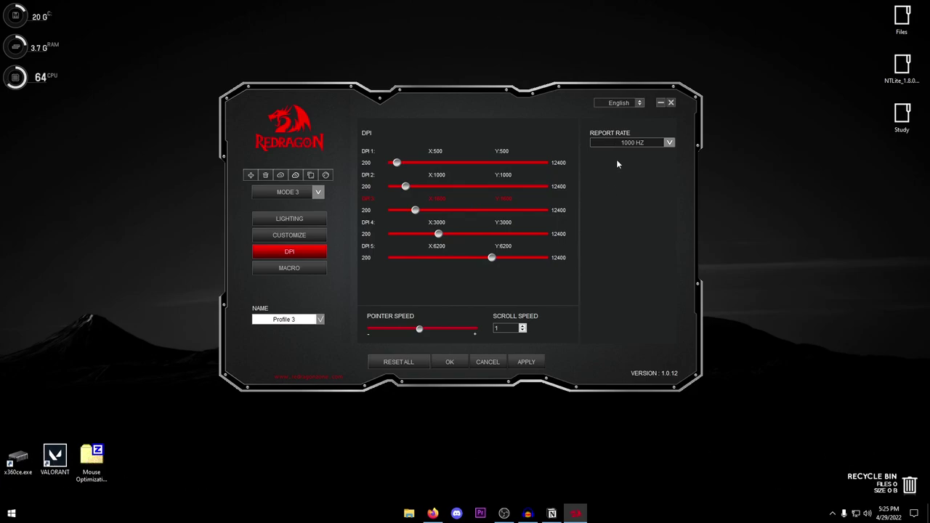
Step: Keep the Report Rate at 1000 HZ and close the Redragon mouse software
click(630, 143)
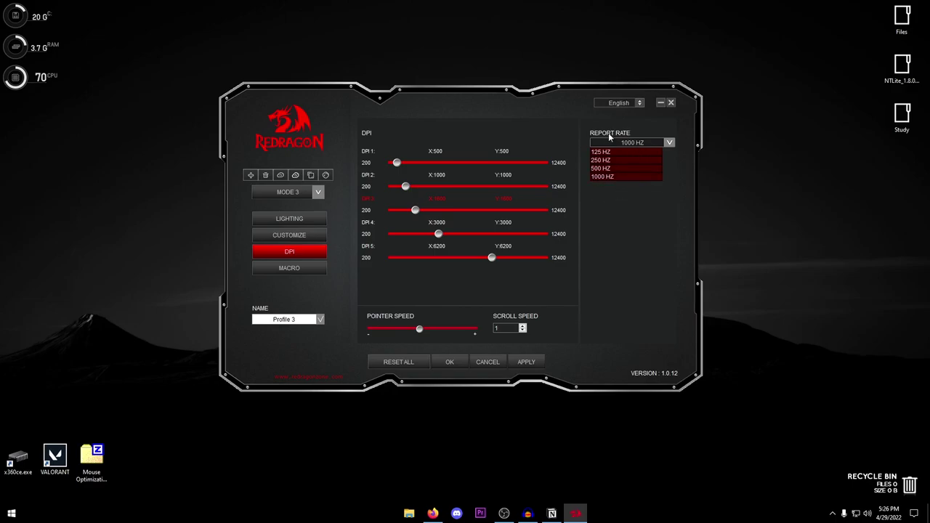
click(640, 175)
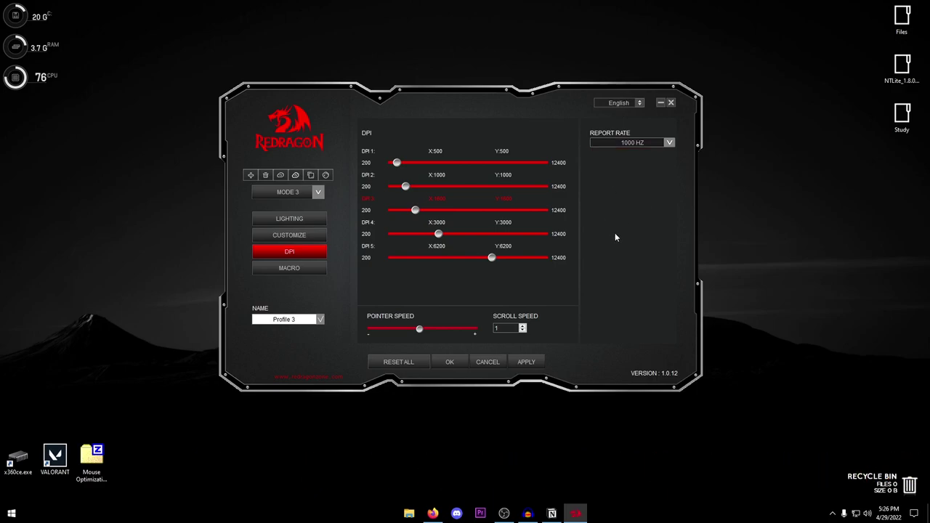
click(672, 103)
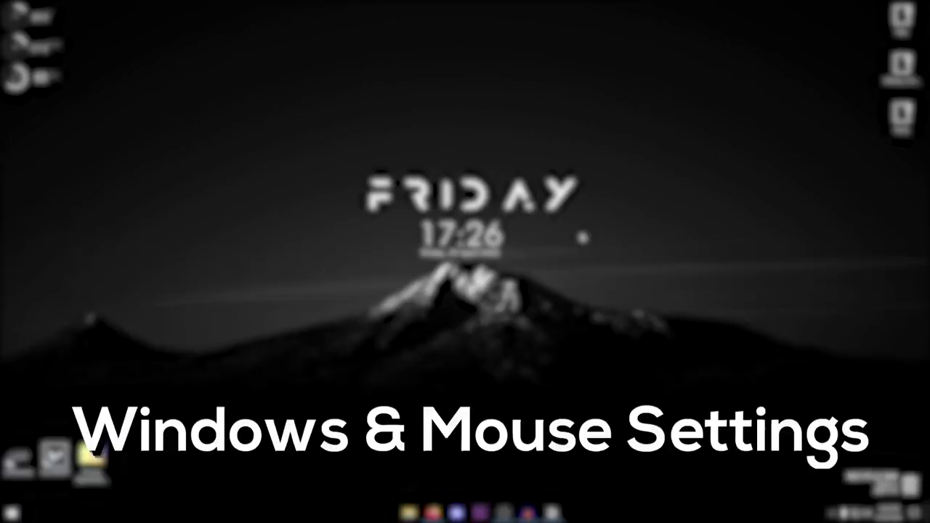
Step: Search 'mouse' from Start and reach the Pointer Options tab of Mouse Properties
click(11, 514)
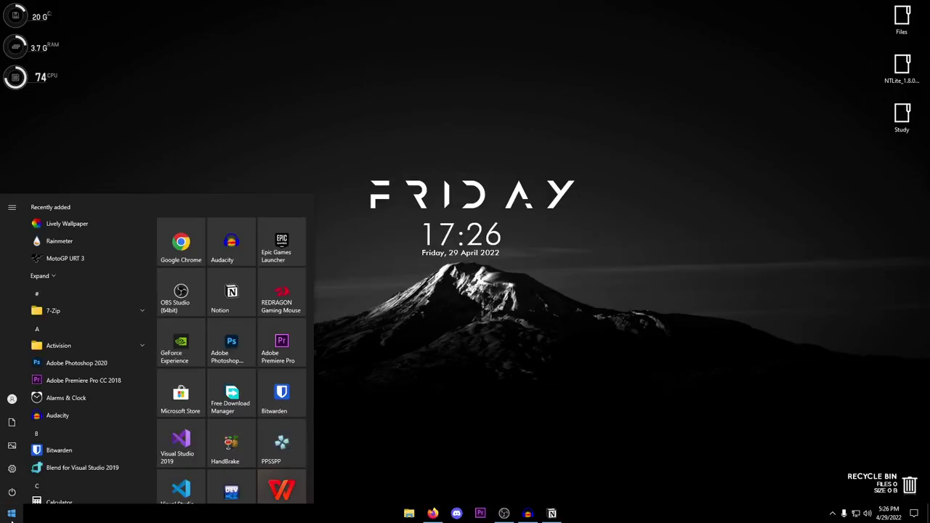
text(mouse)
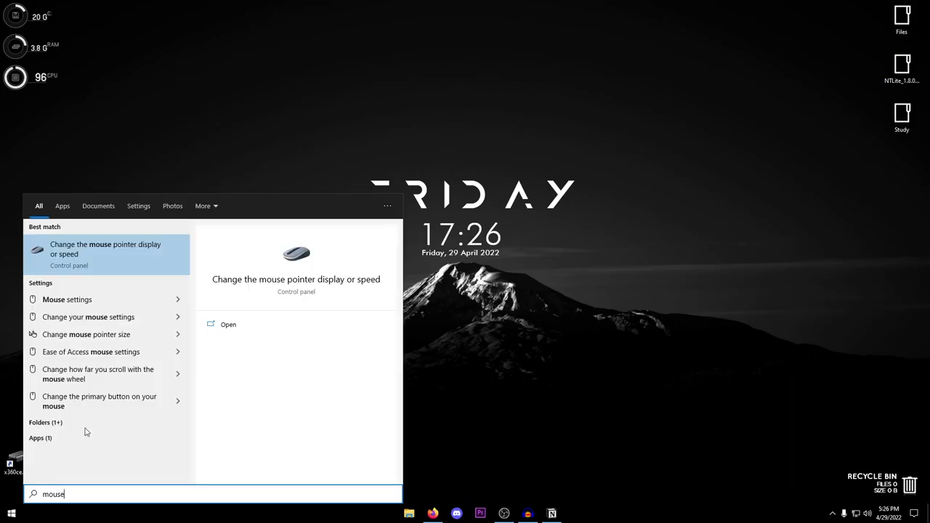
click(93, 302)
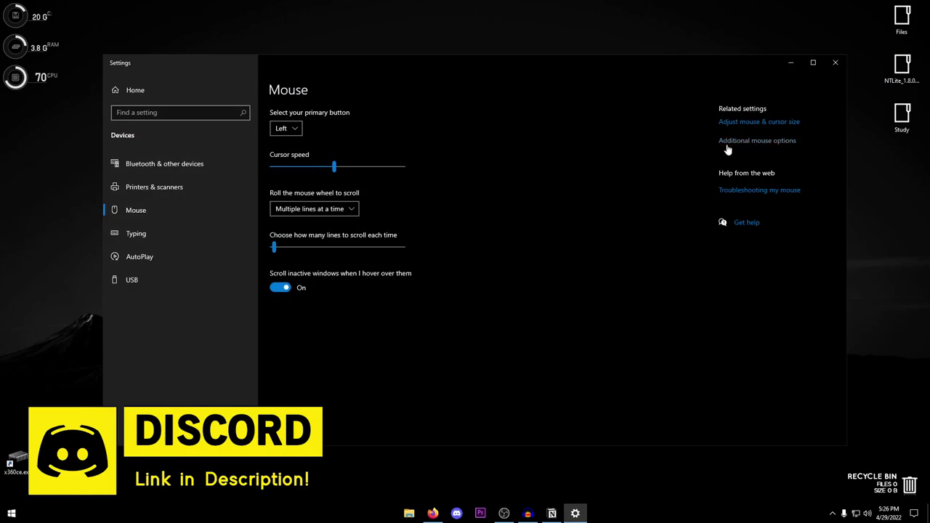
click(755, 141)
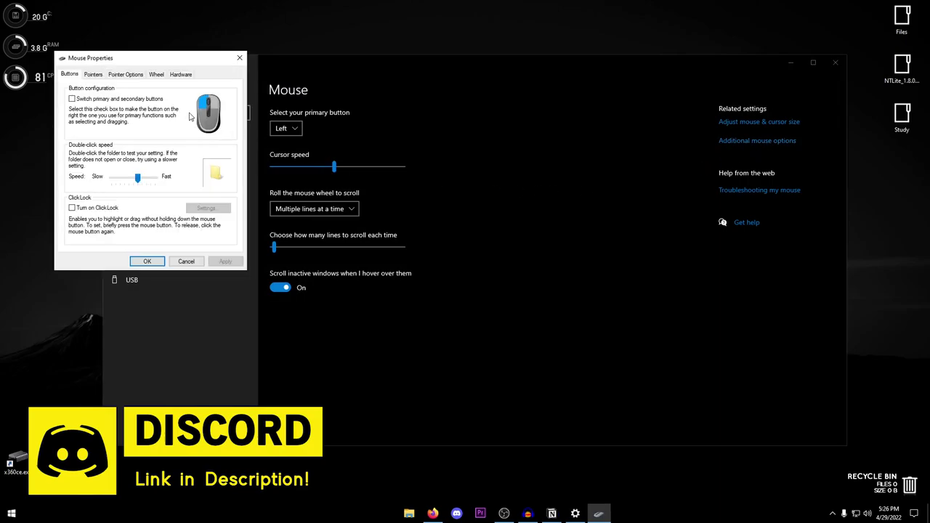
click(132, 75)
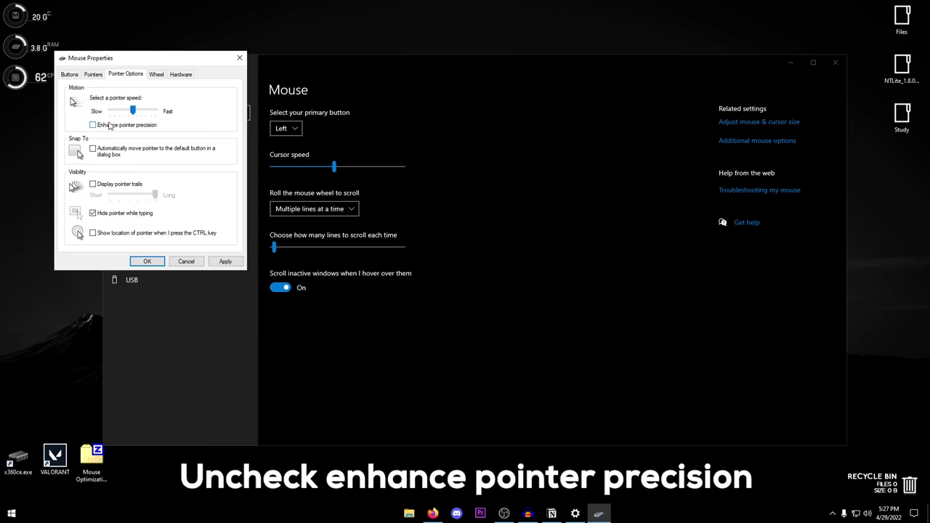
Step: Set pointer speed two notches above Slow with precision enhancement off, save, and close Settings
drag(135, 111, 107, 113)
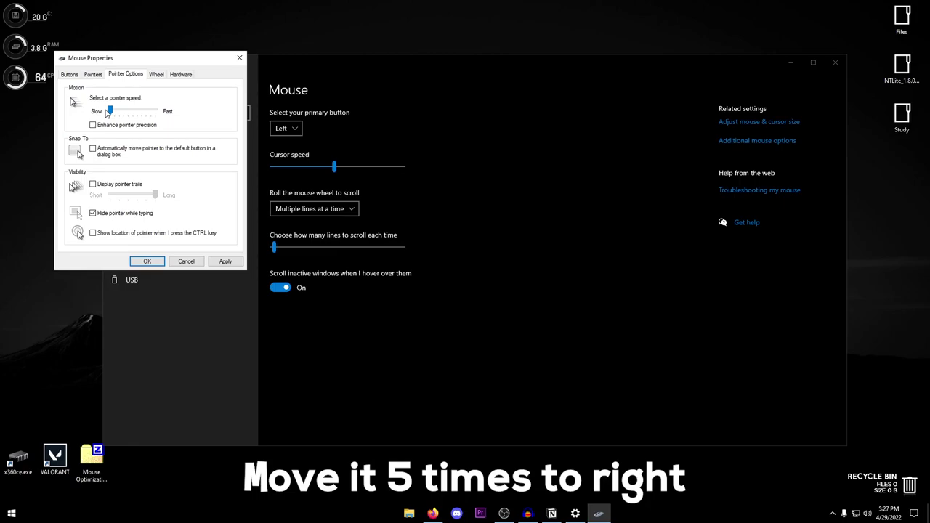
key(Right)
key(Right)
key(Right)
key(Right)
key(Right)
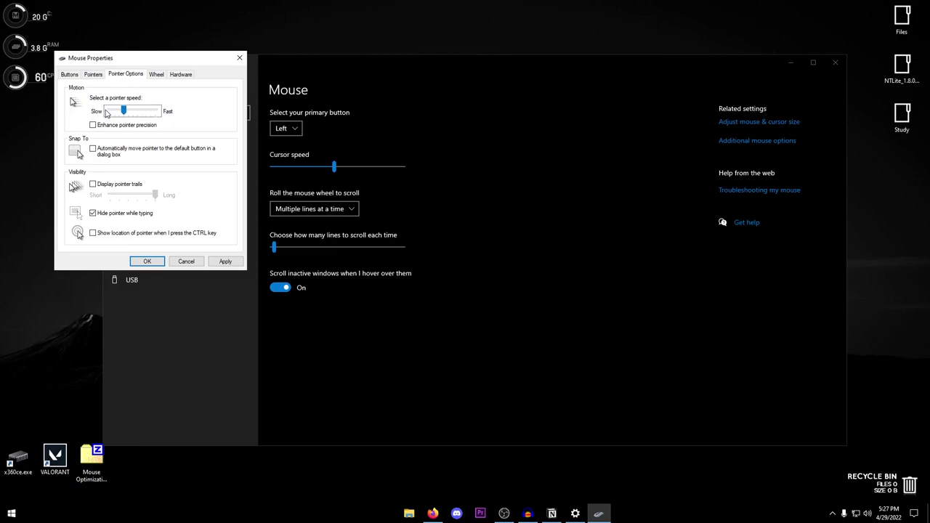
key(Right)
key(Right)
key(Right)
key(Right)
click(157, 260)
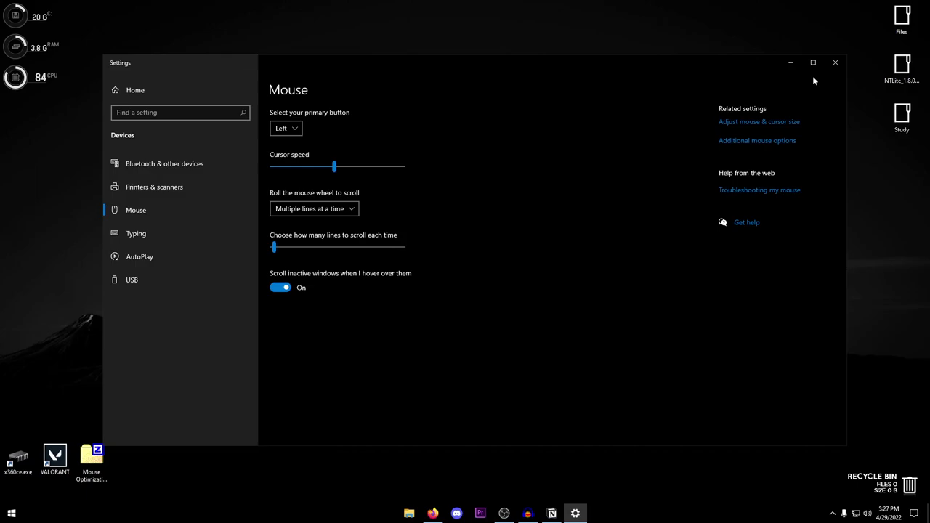
click(835, 62)
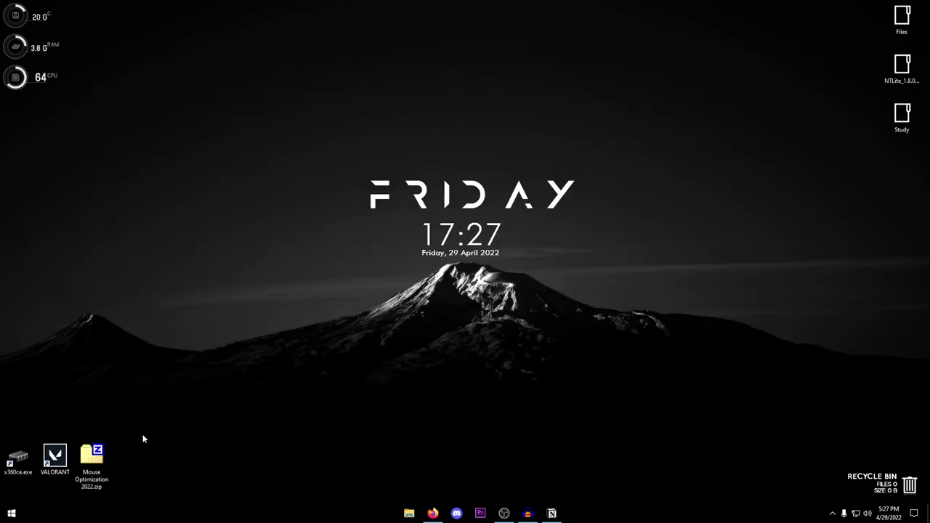
Step: Open reknotic's Fix FPS Drops post and follow its DOWNLOAD link to the Fortnite FPS.zip MediaFire page
drag(92, 456, 239, 285)
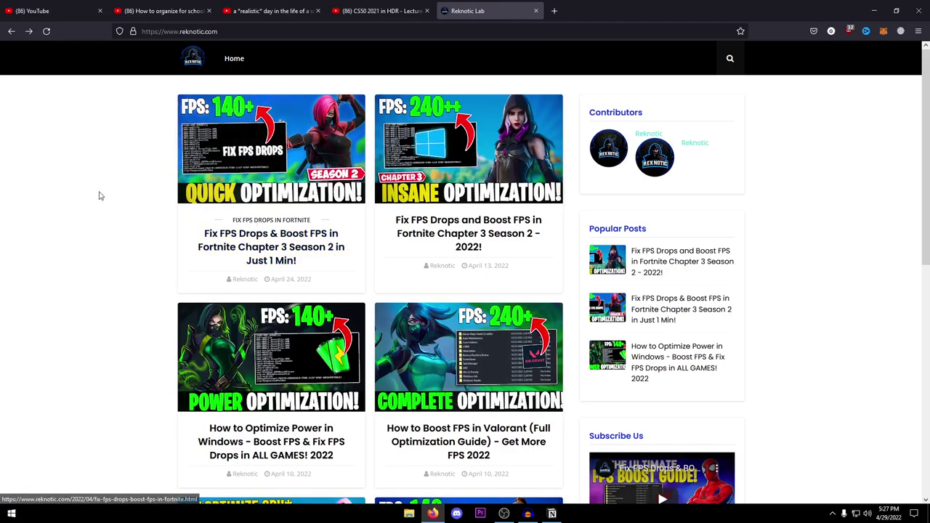
click(272, 248)
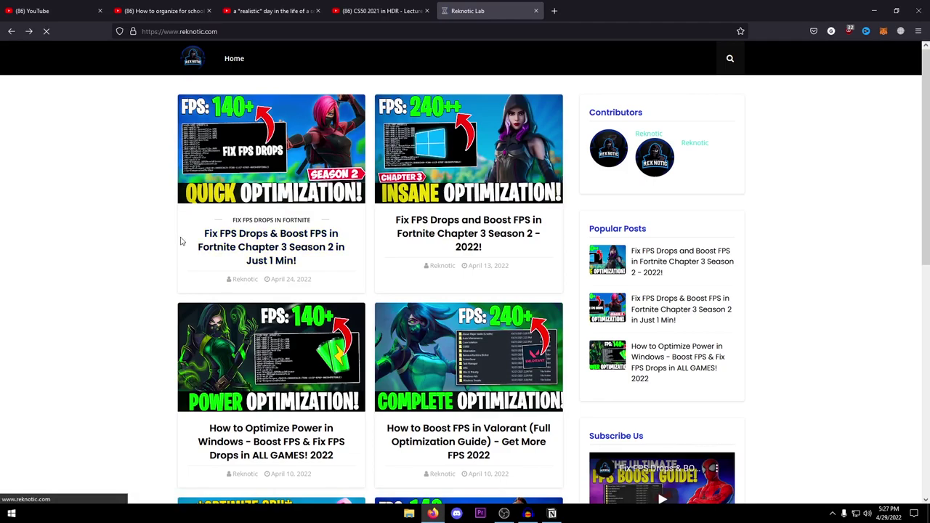
scroll(349, 276, down, 6)
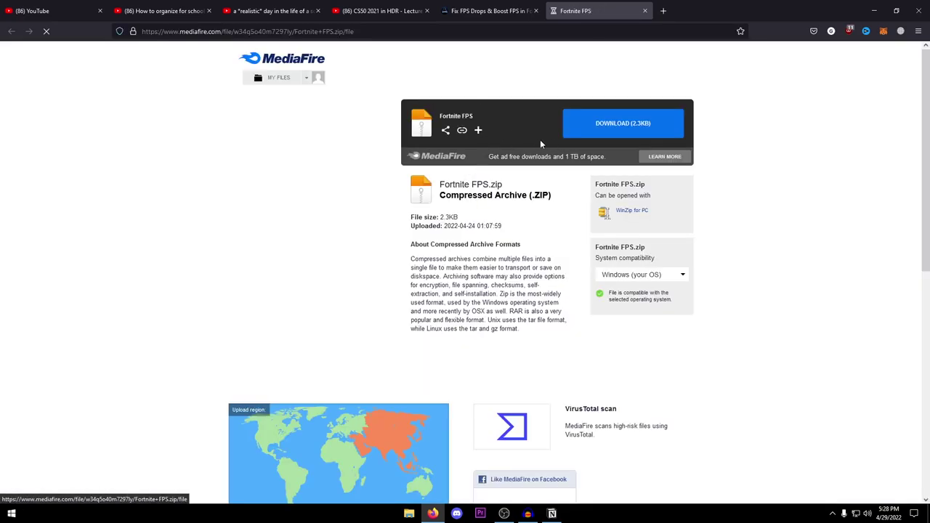
click(490, 10)
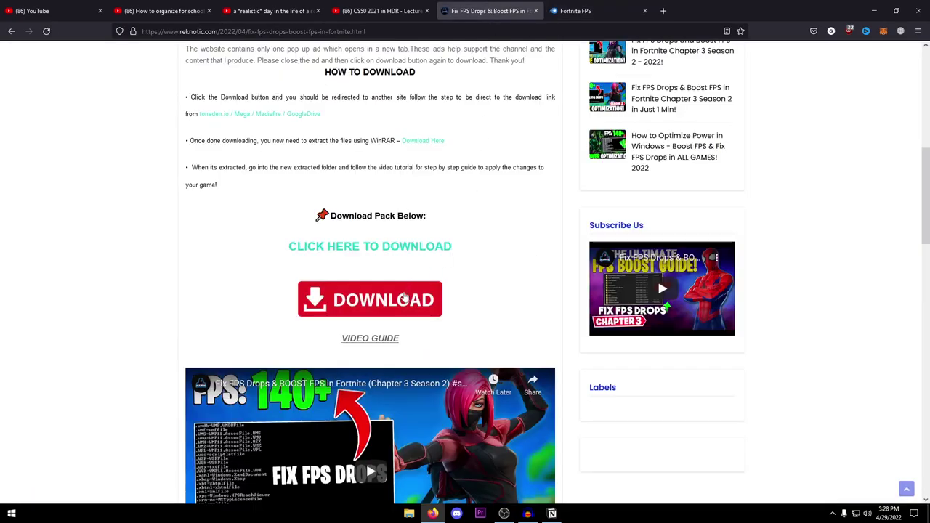
click(585, 11)
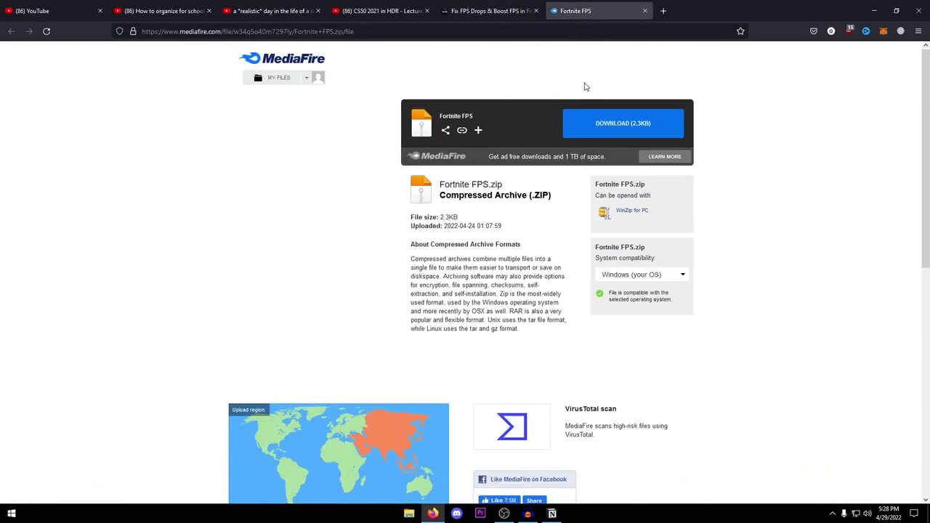
key(ctrl+shift+Tab)
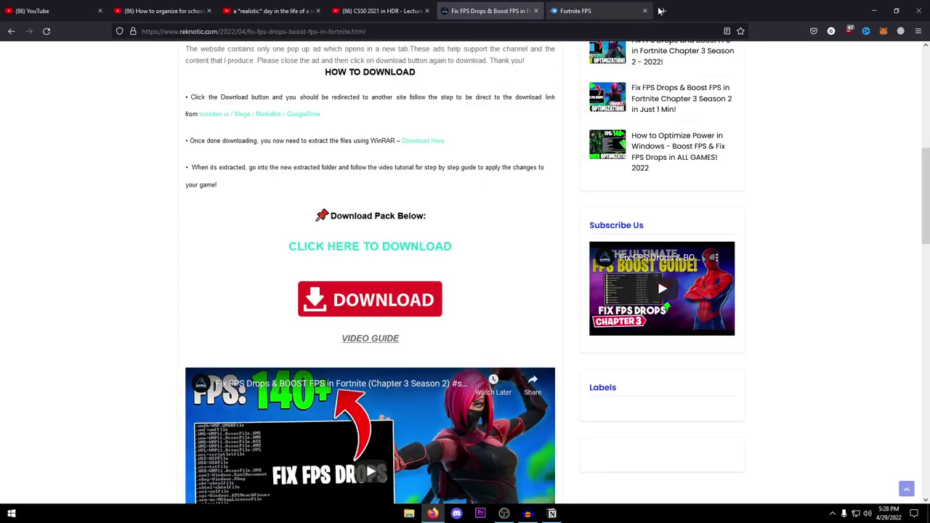
click(363, 298)
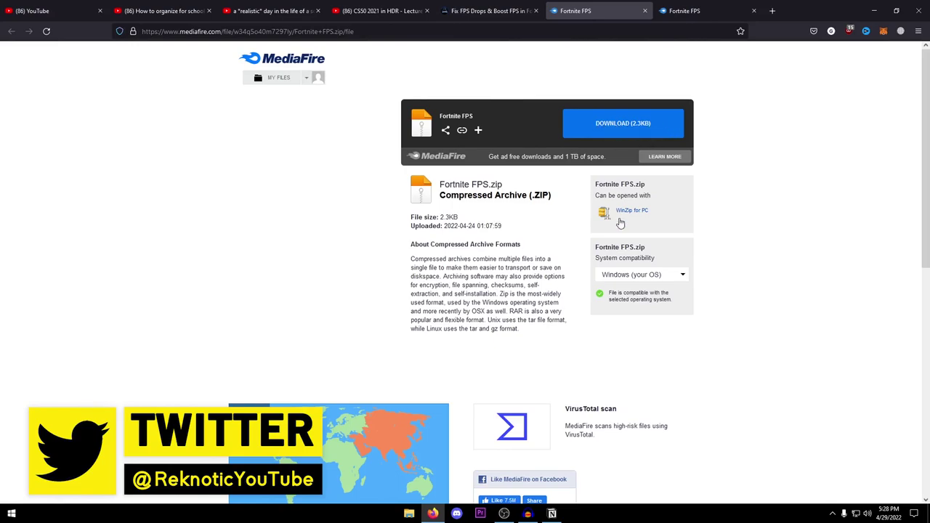
Step: Extract Mouse Optimization 2022.zip with 7-Zip to 'Mouse Optimization 2022\' and open the new folder
click(874, 10)
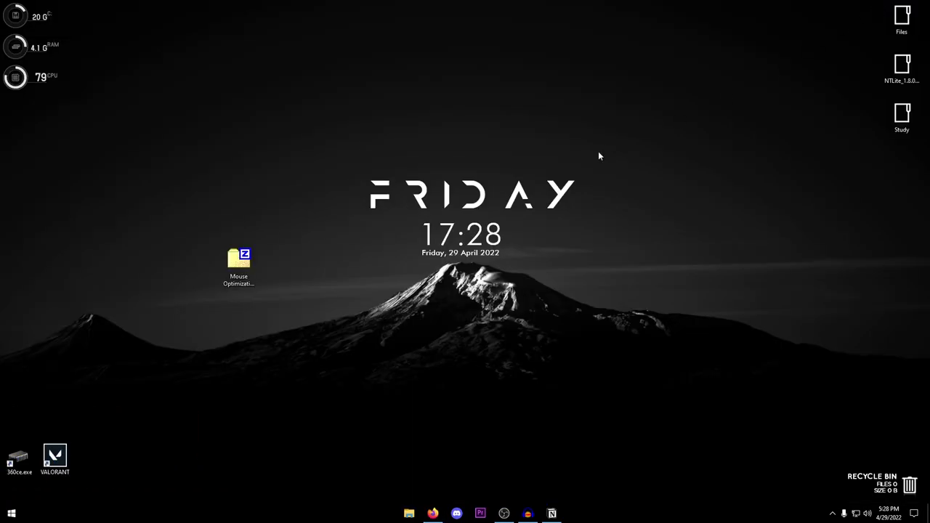
drag(191, 225, 302, 296)
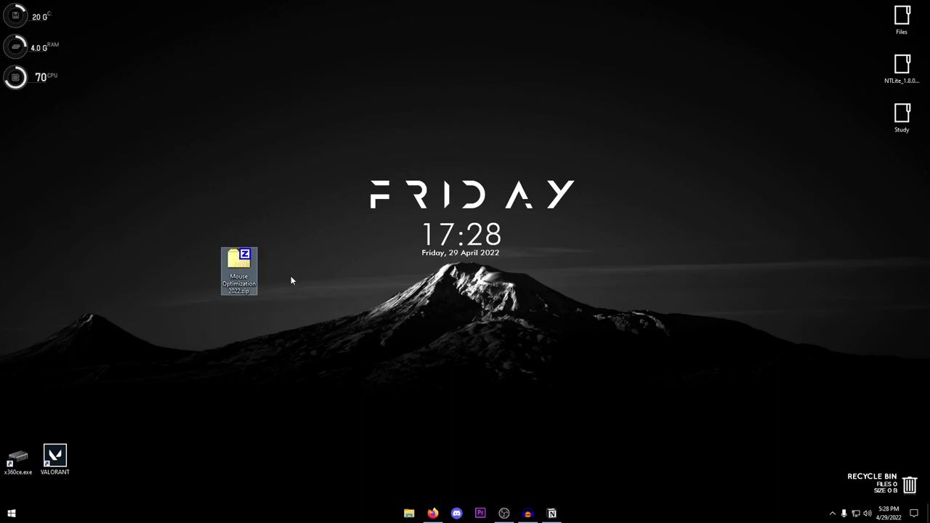
double_click(241, 275)
right_click(240, 273)
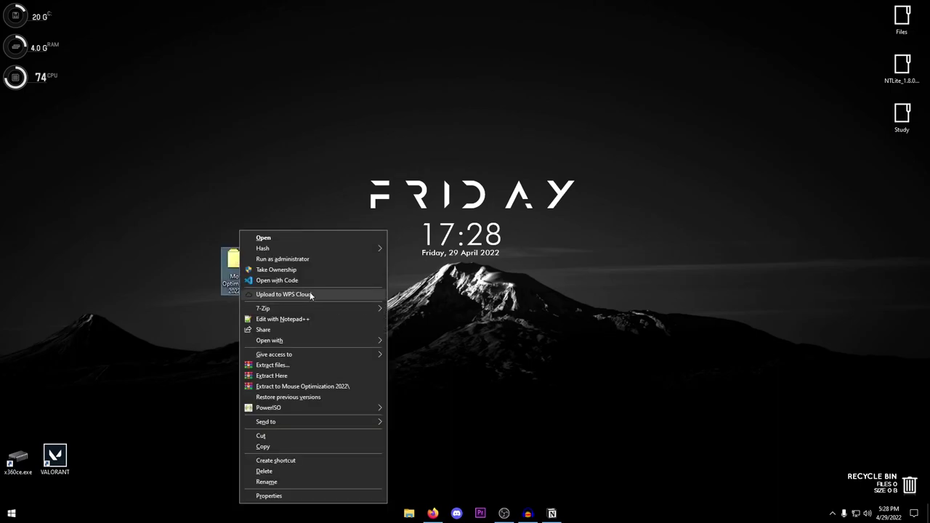
mouse_move(343, 310)
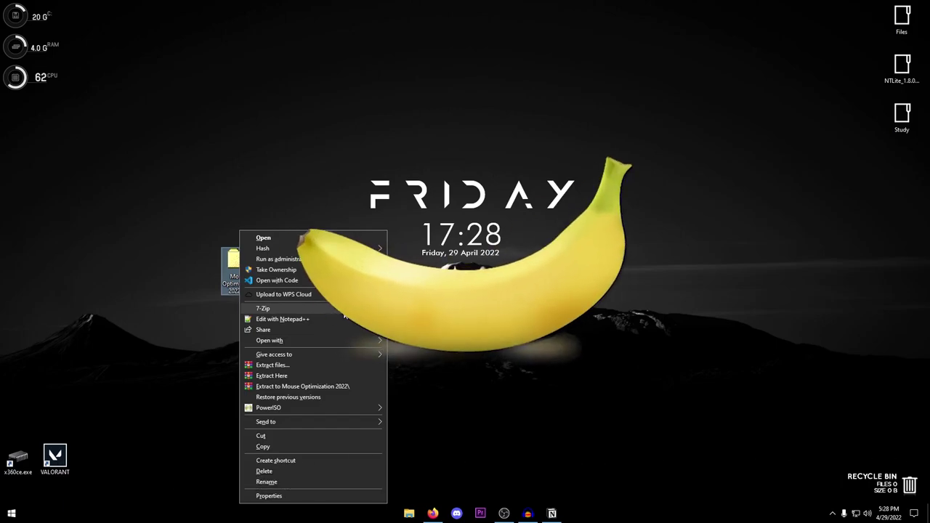
click(425, 316)
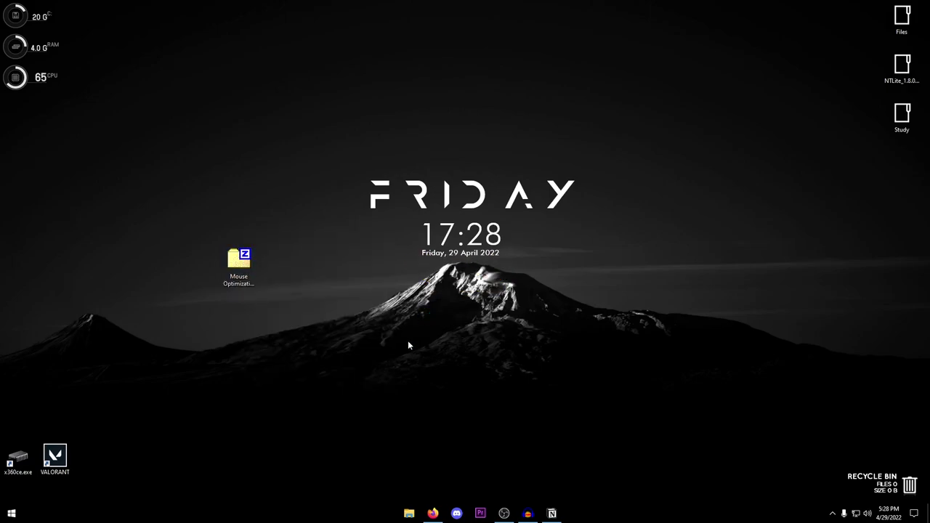
double_click(287, 280)
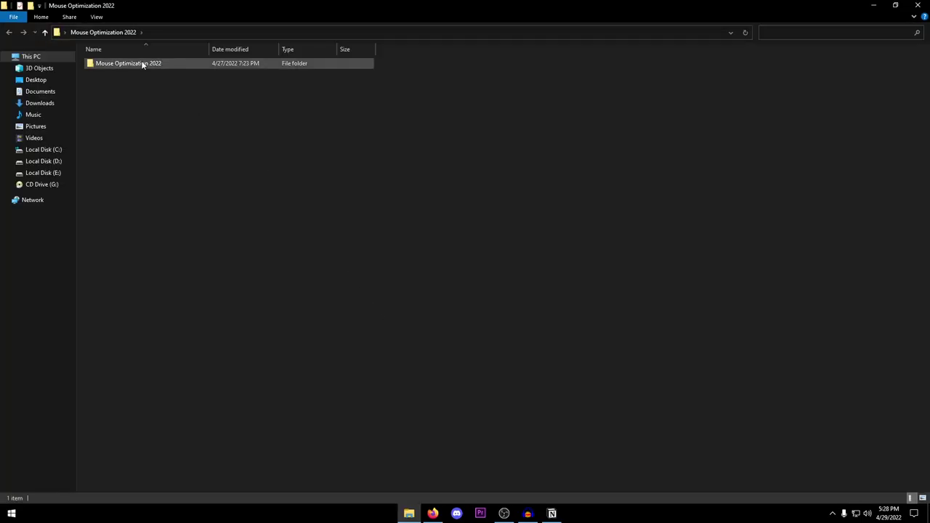
Step: Run Disable Power Saving.bat as administrator from the inner Mouse Optimization 2022 folder
double_click(141, 64)
drag(314, 4, 468, 70)
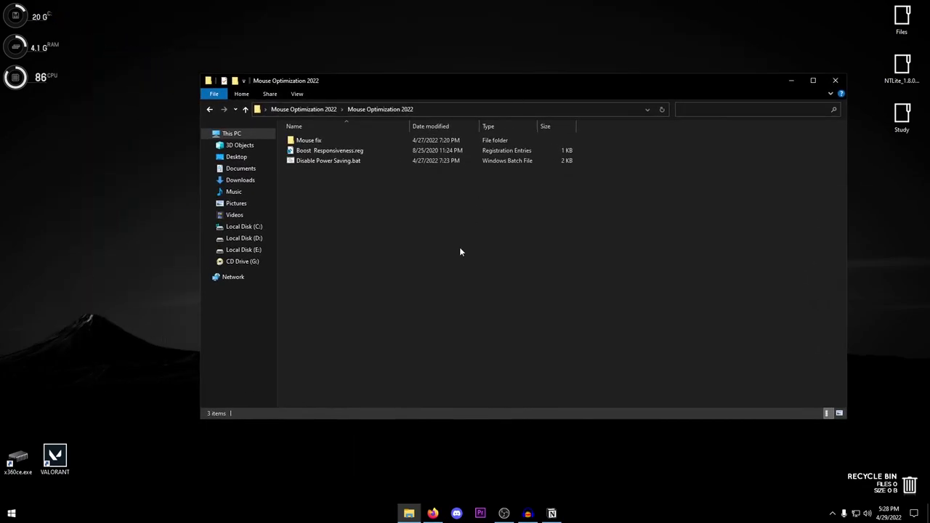
click(324, 162)
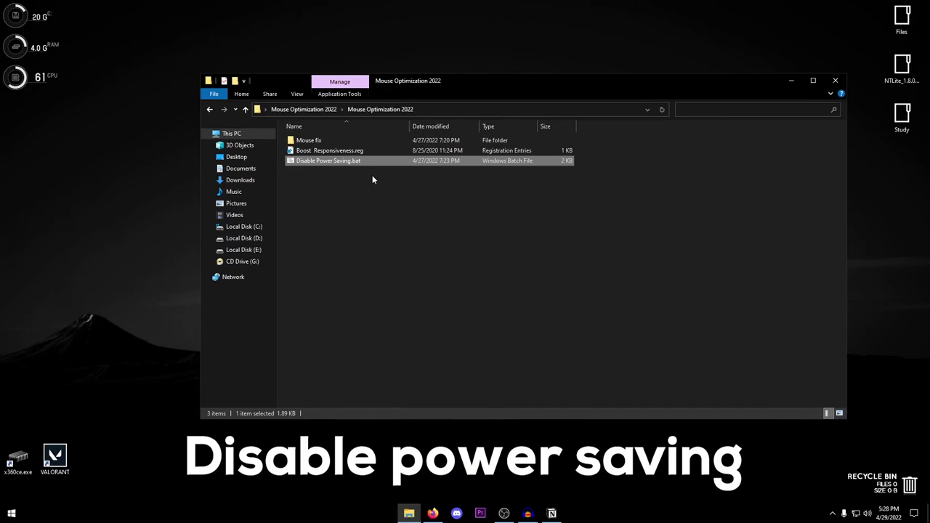
right_click(347, 163)
click(420, 200)
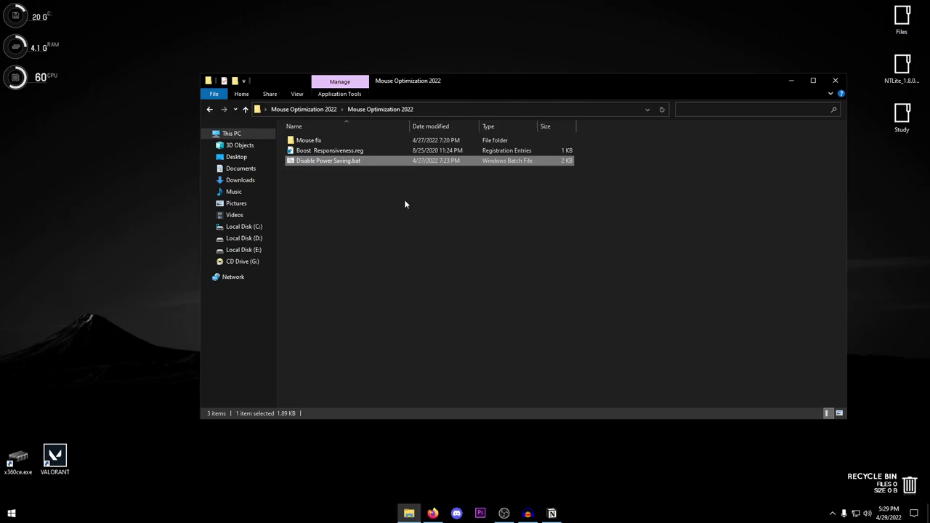
Step: Merge Boost Responsiveness.reg into the registry and dismiss the success message
double_click(344, 151)
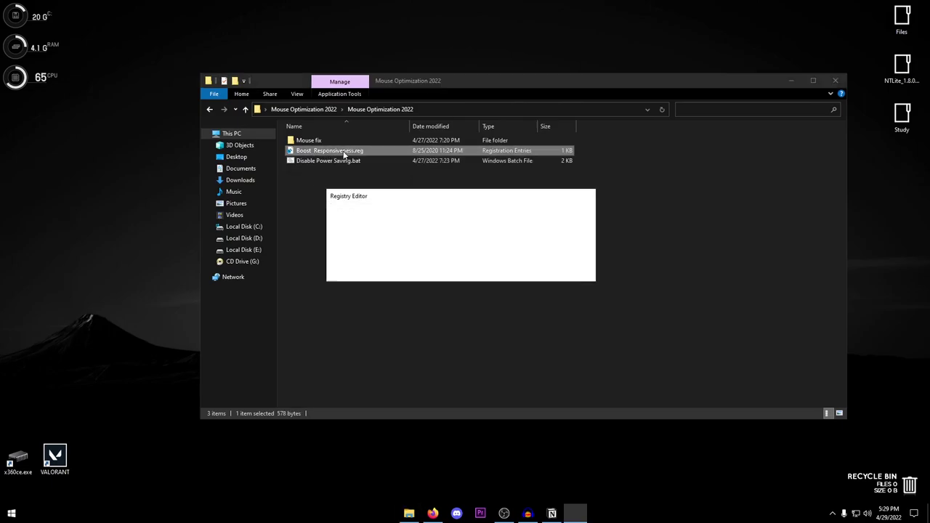
click(547, 271)
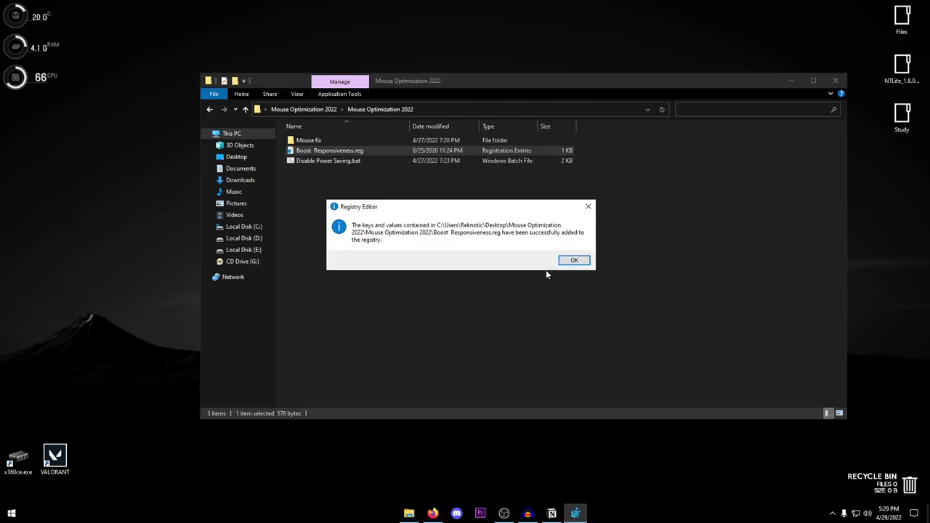
click(569, 262)
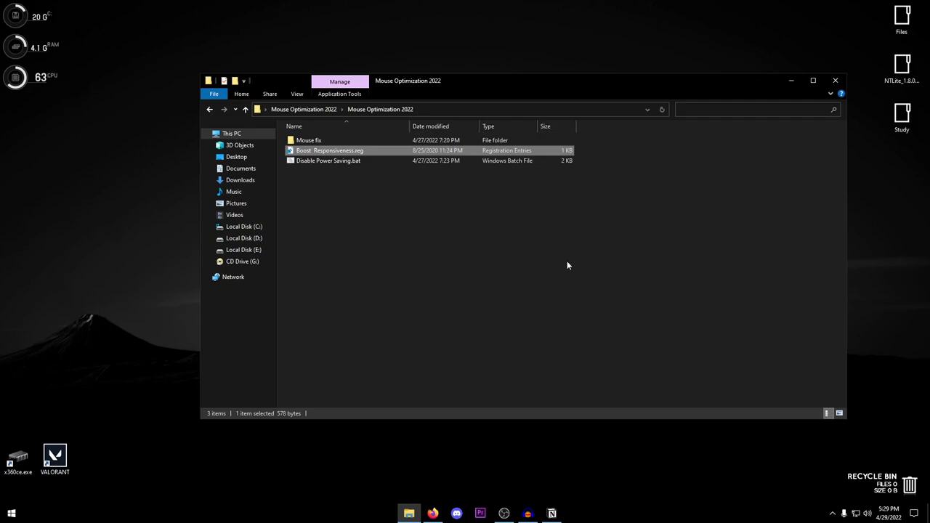
Step: Open the Mouse fix folder and confirm display scaling stays at 100% (Recommended)
double_click(312, 139)
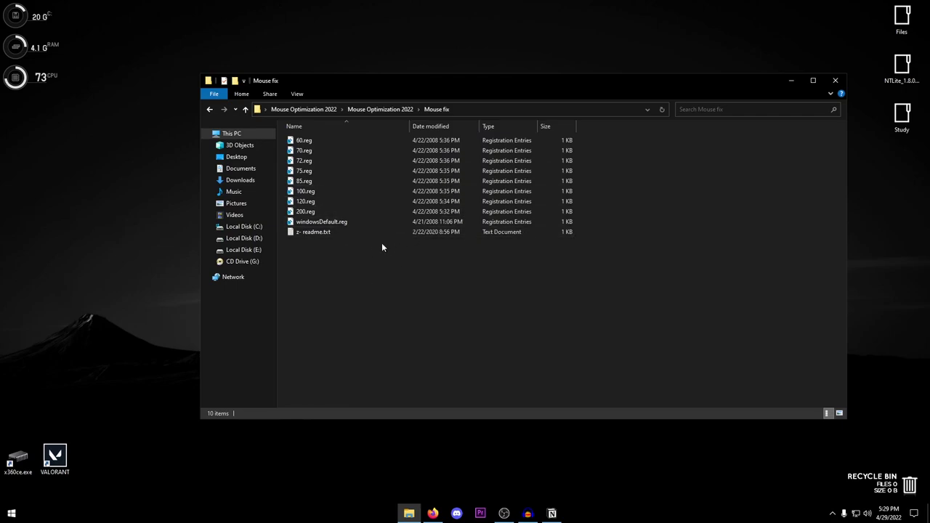
right_click(128, 190)
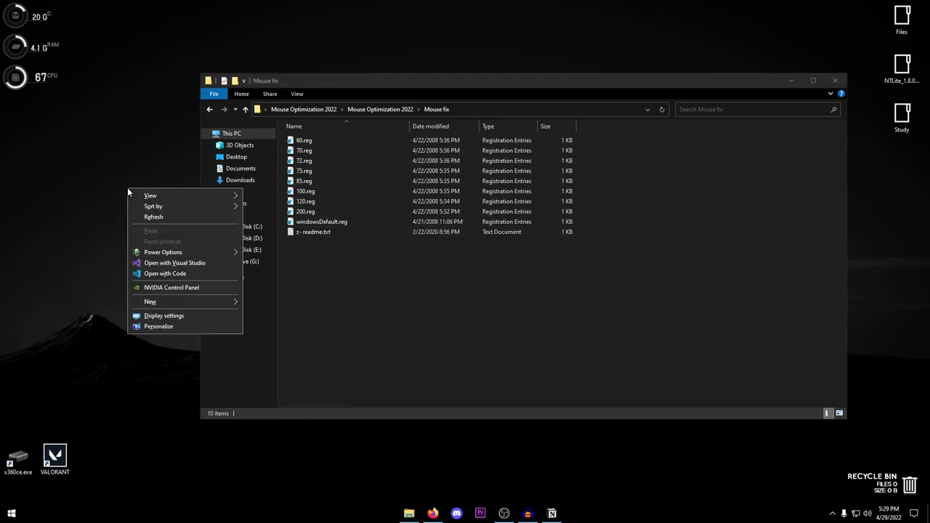
click(182, 318)
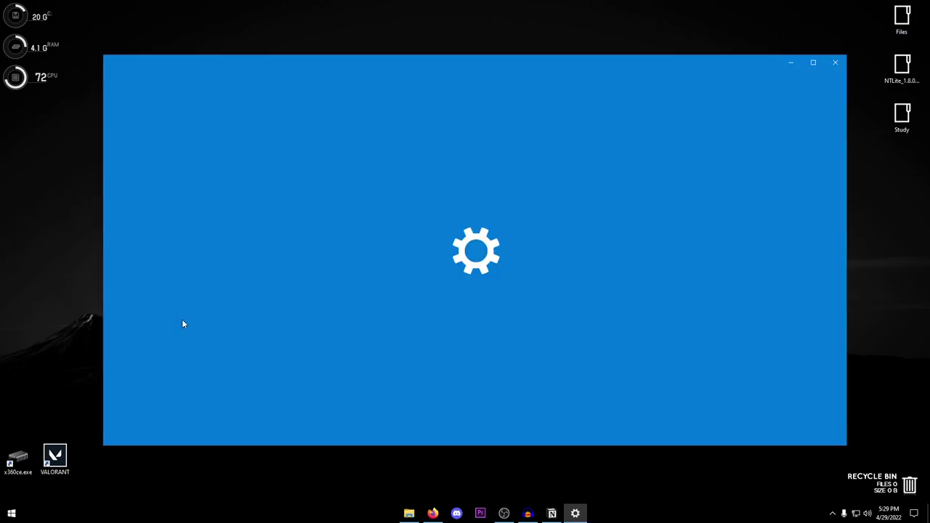
scroll(444, 337, down, 1)
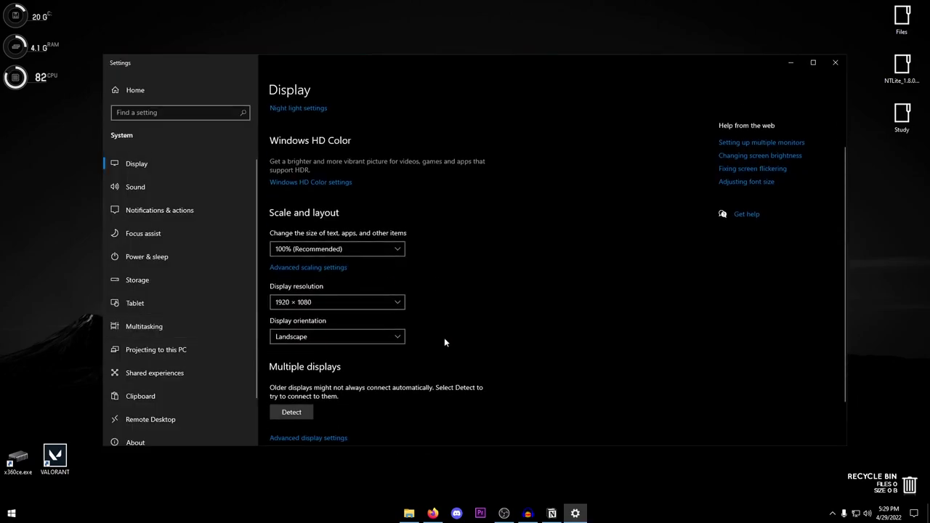
click(300, 248)
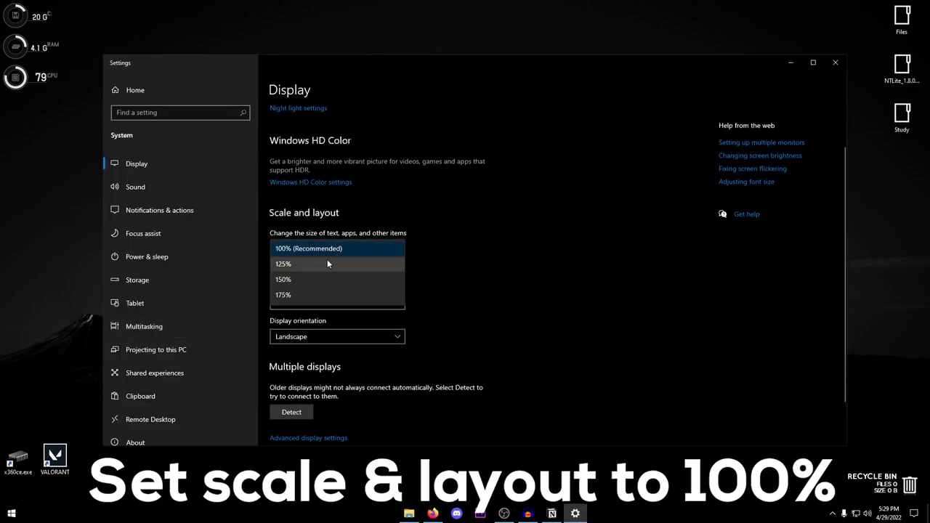
click(275, 250)
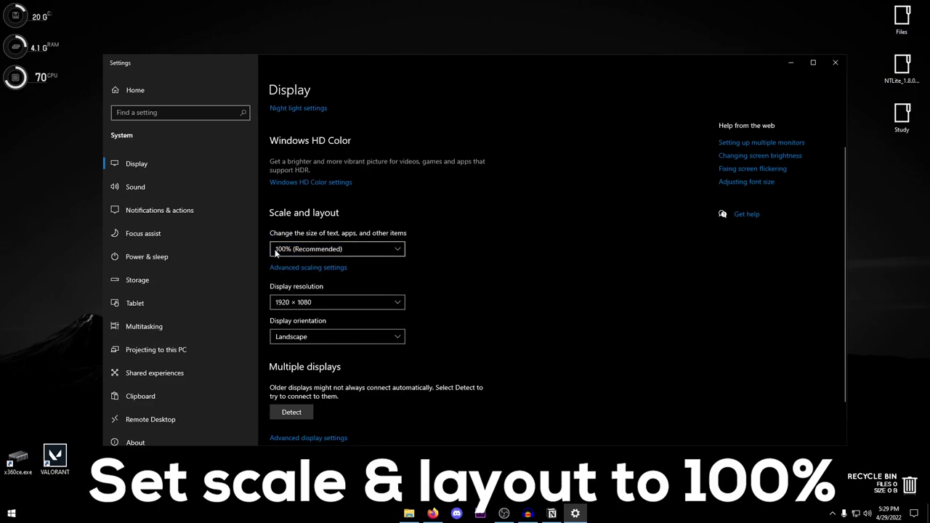
click(836, 64)
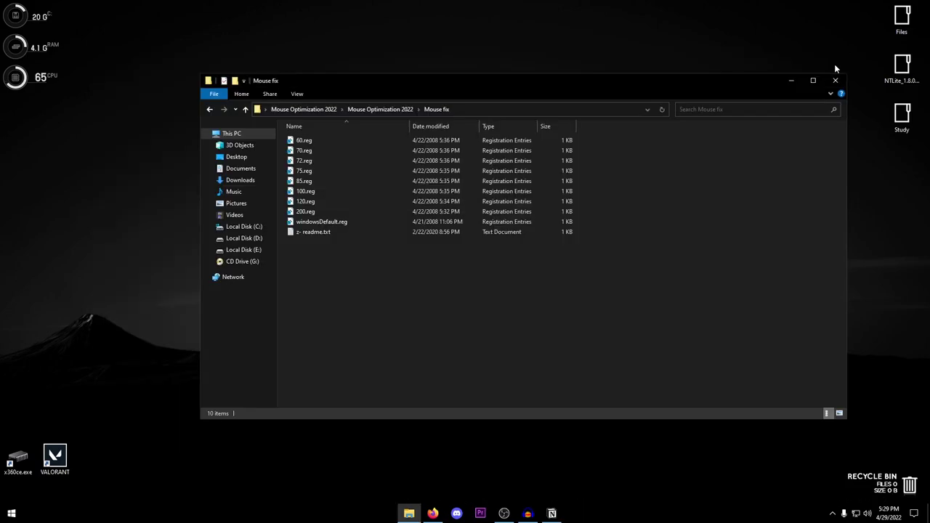
Step: Merge 100.reg into the registry and dismiss the success message
click(304, 192)
double_click(302, 194)
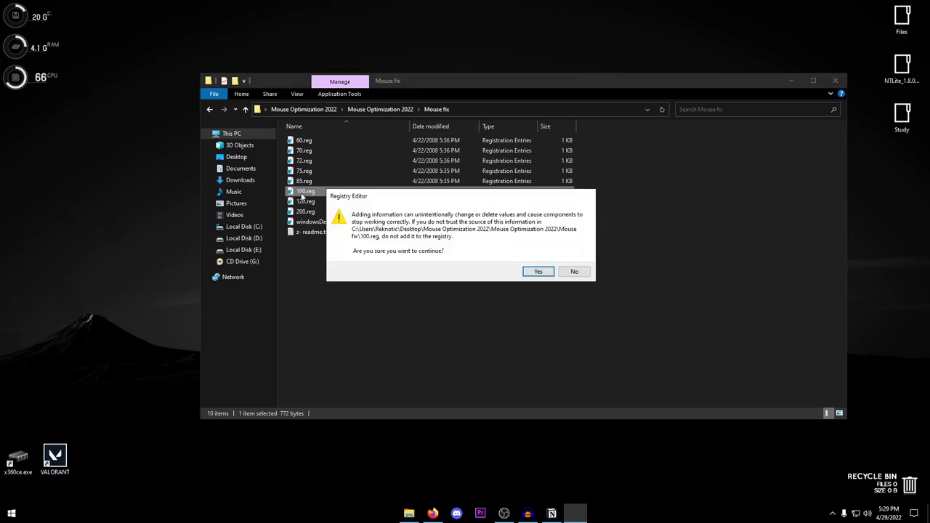
click(525, 271)
click(579, 257)
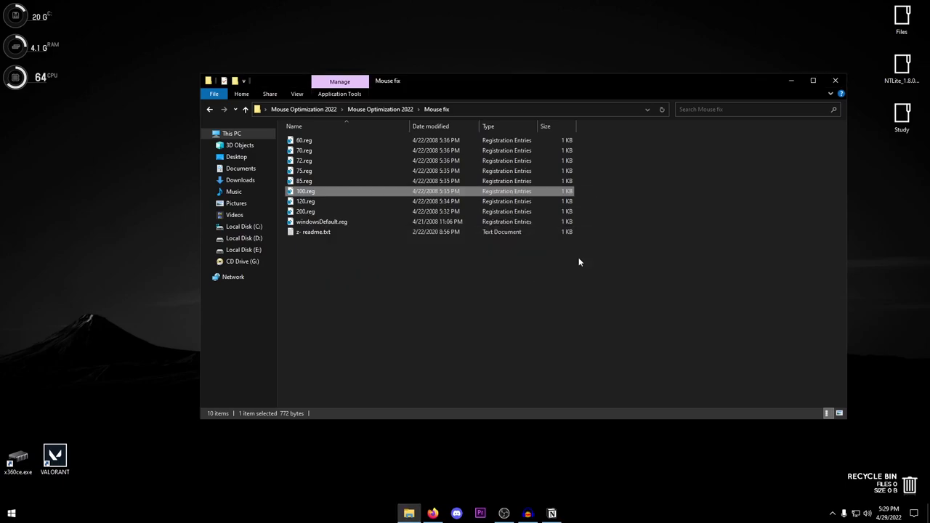
Step: Close the Mouse fix Explorer window and clear the selection of the Mouse Optimization desktop icons
click(834, 81)
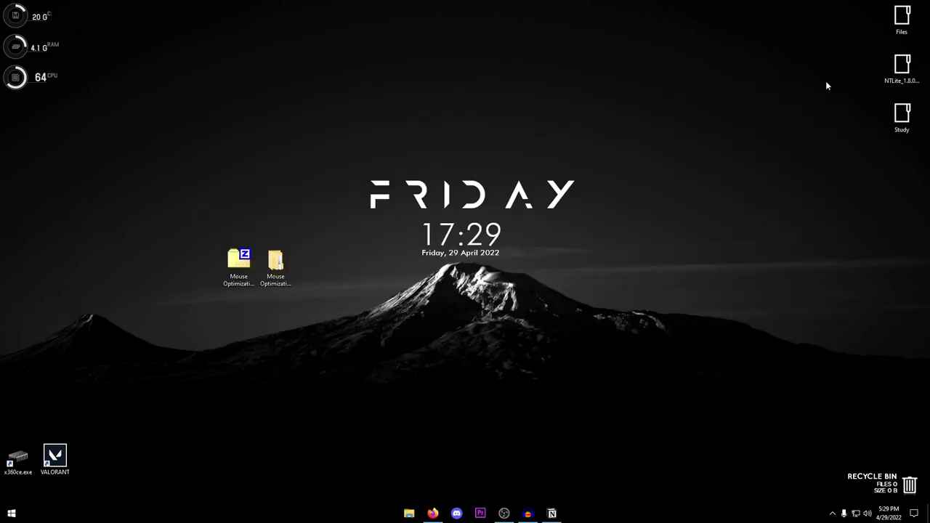
drag(189, 197, 417, 308)
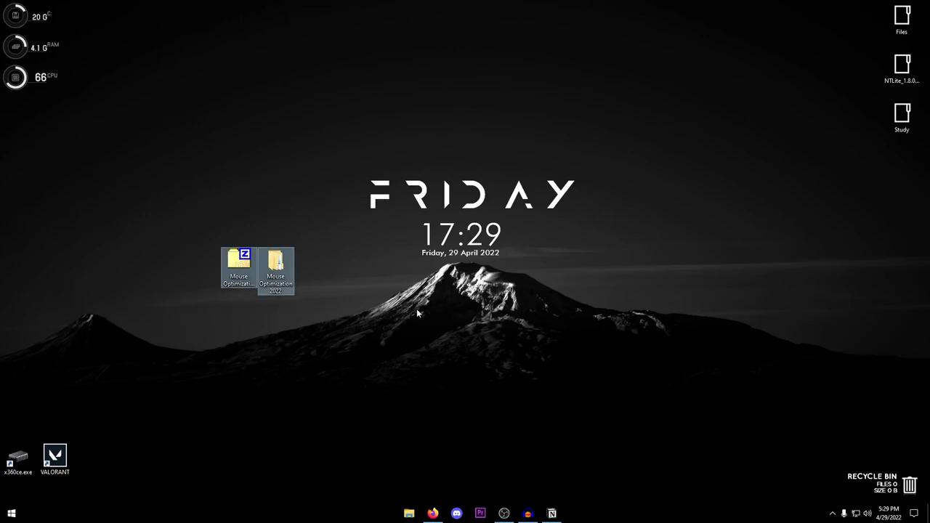
click(457, 294)
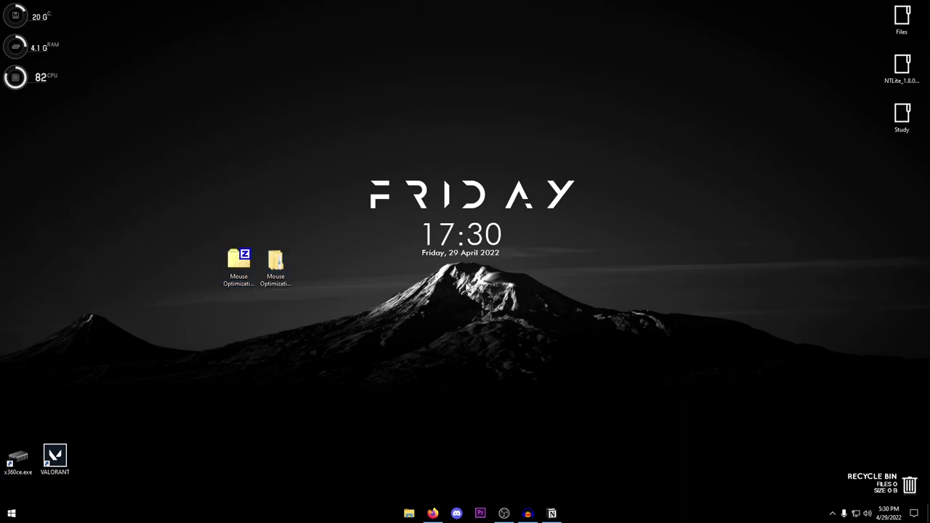